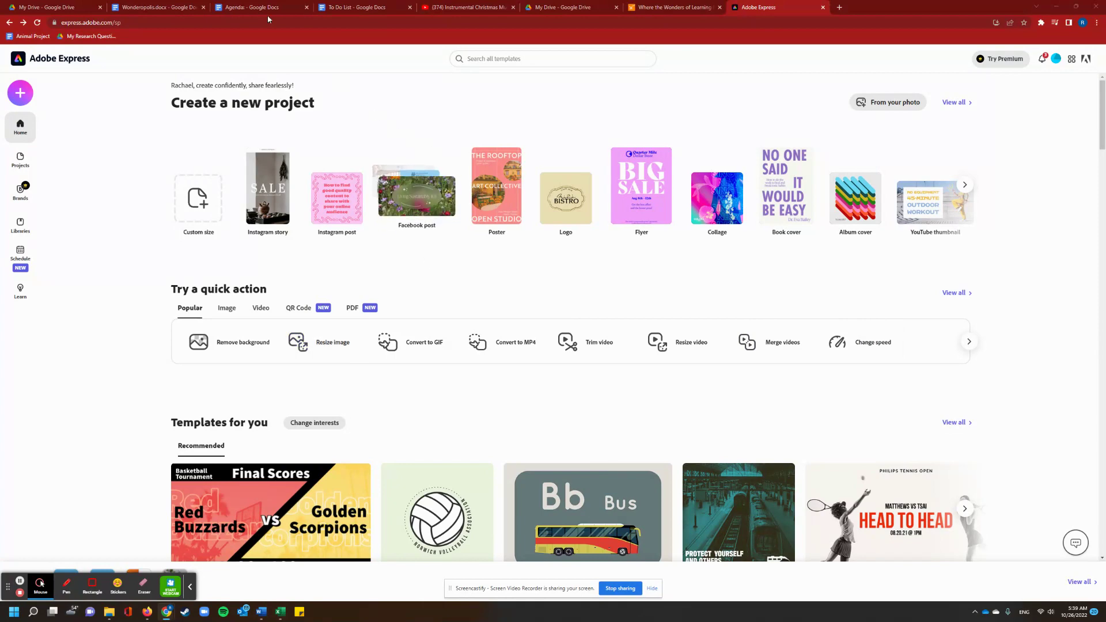
# Switch to the Wonderopolis.docx assignment document in Google Docs
pyautogui.click(184, 7)
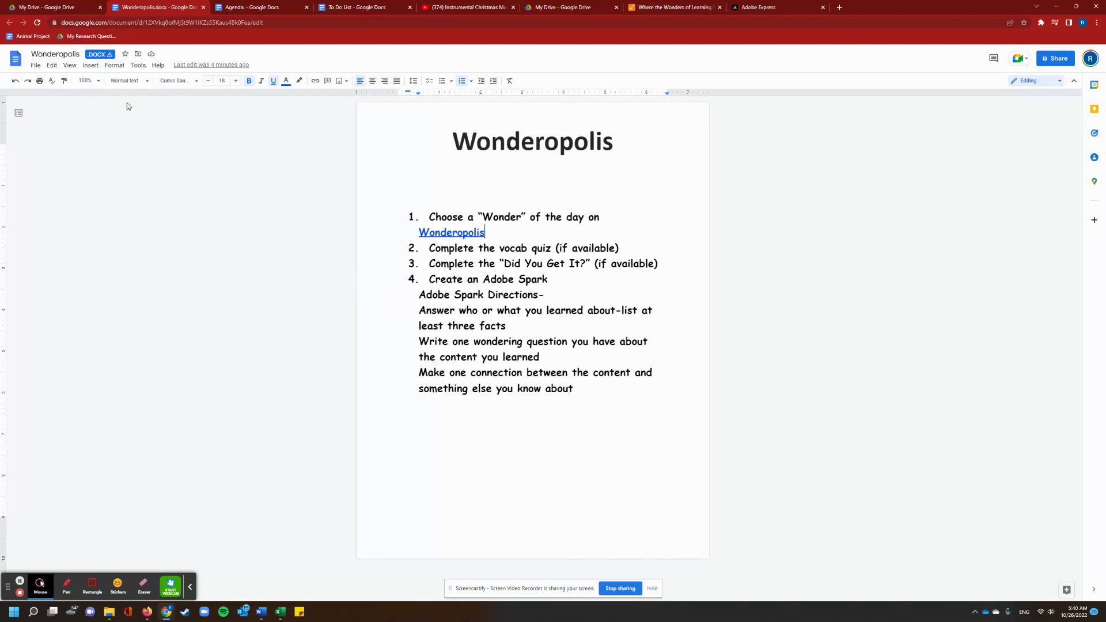
# After reading the Adobe Spark directions, return to the Adobe Express home page
pyautogui.click(749, 7)
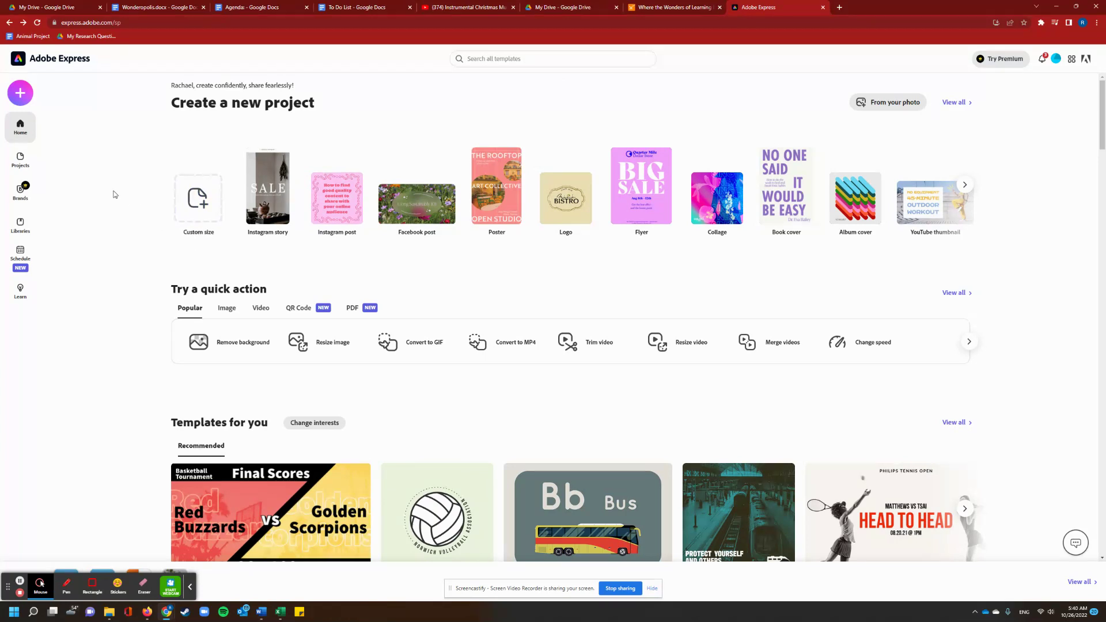
# Create an untitled video project from the Tell What Happened story template
pyautogui.click(21, 94)
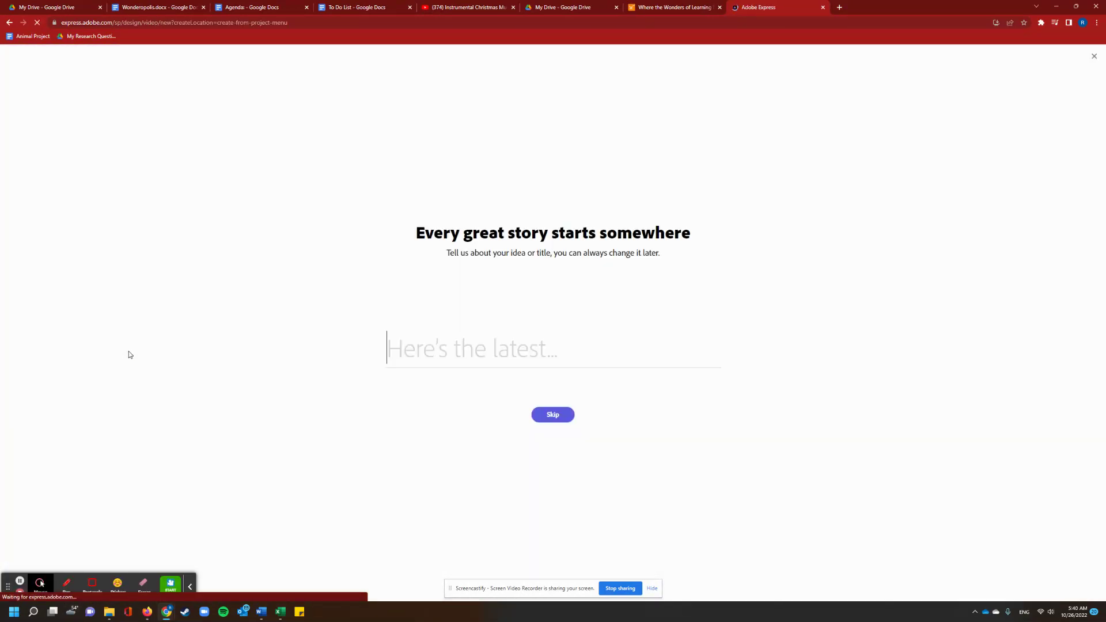
pyautogui.click(552, 415)
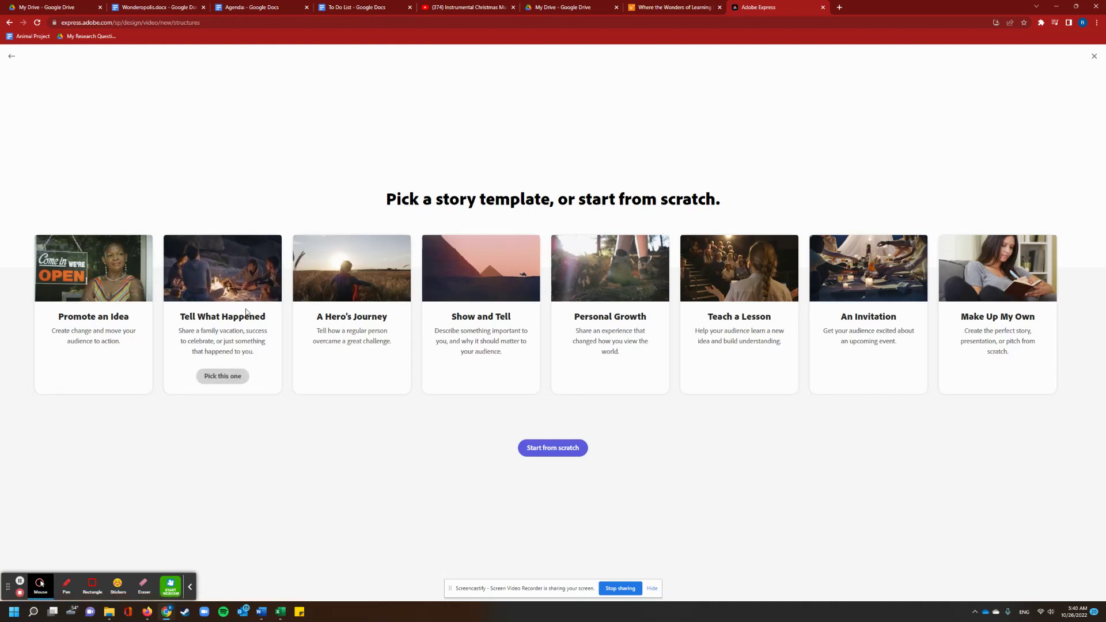
pyautogui.click(242, 380)
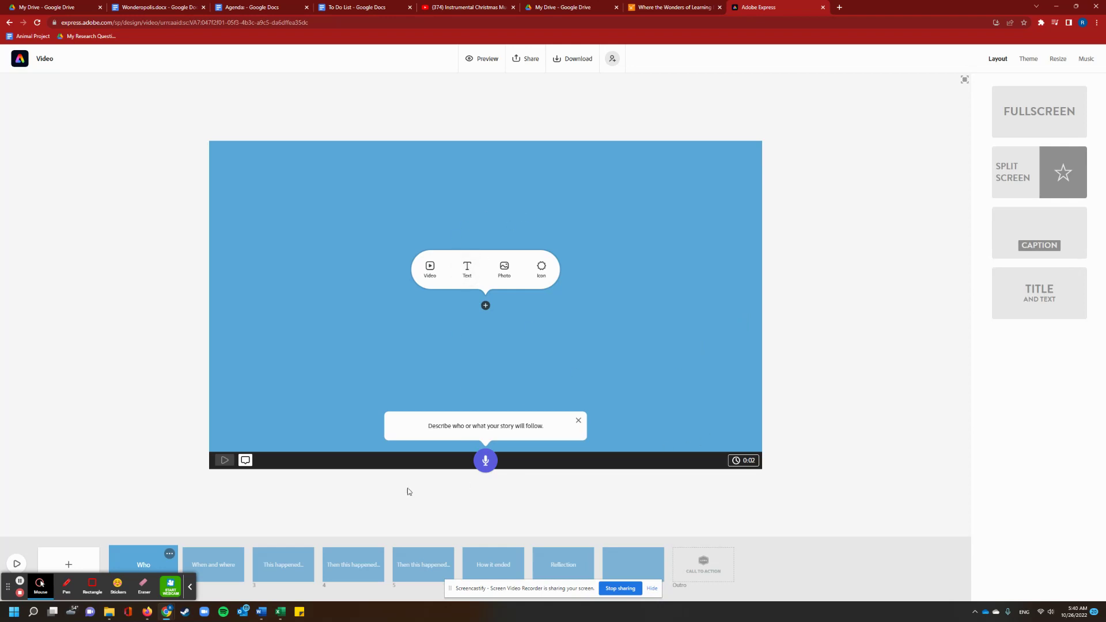
# Add the text 'Wonder of the Day: Do Pumpkins Float?' with the author's name on the next line
pyautogui.click(467, 268)
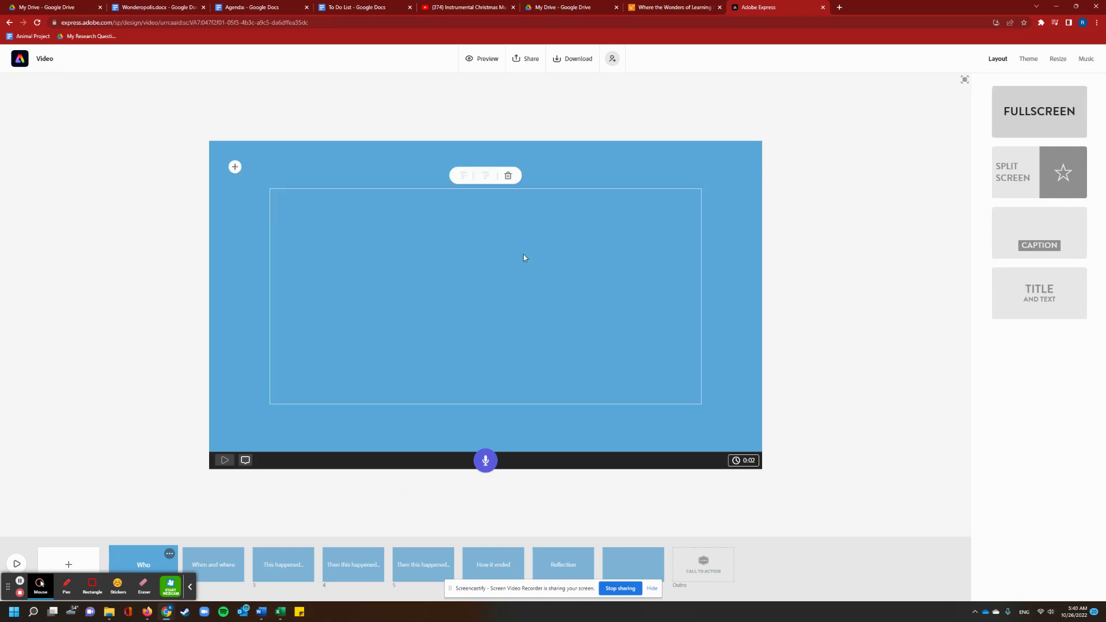
pyautogui.write('Wonder')
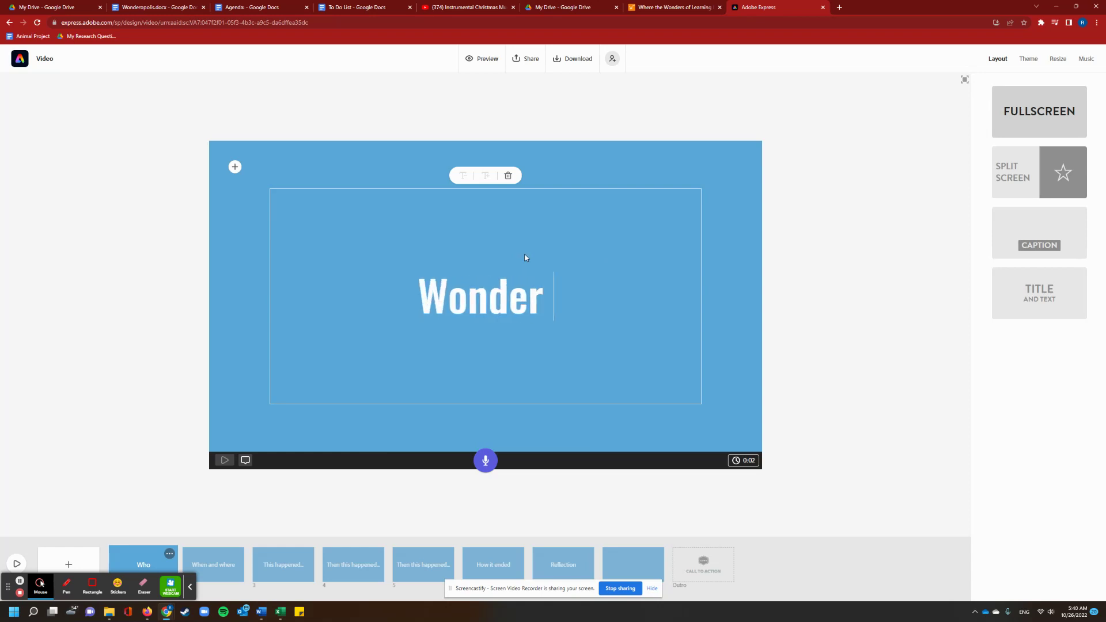
pyautogui.write(' of the Day:')
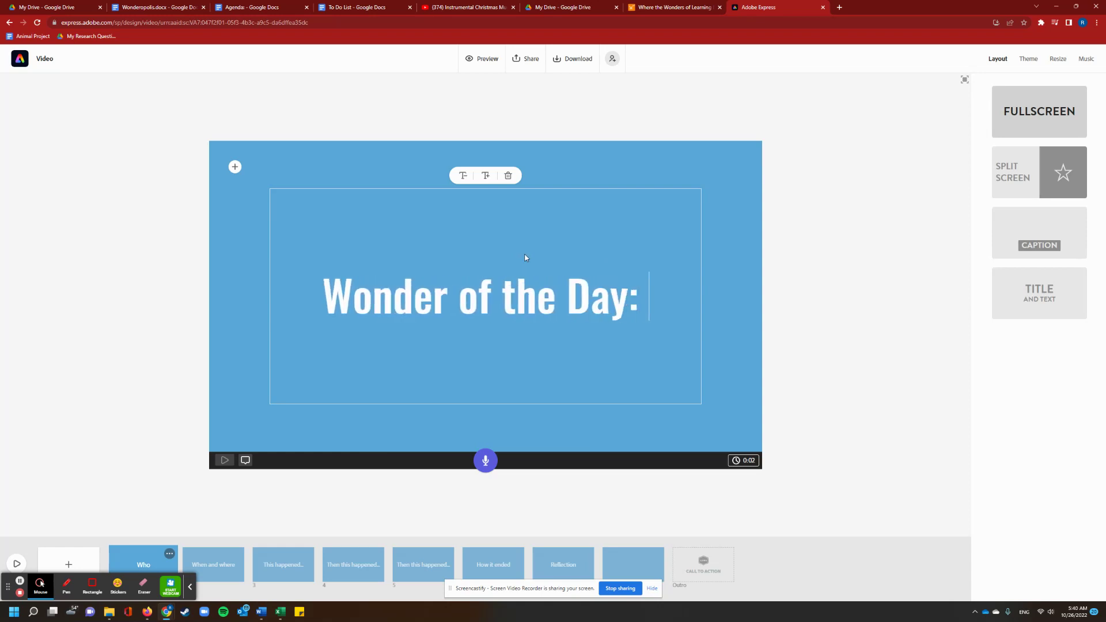
pyautogui.write(' Do P')
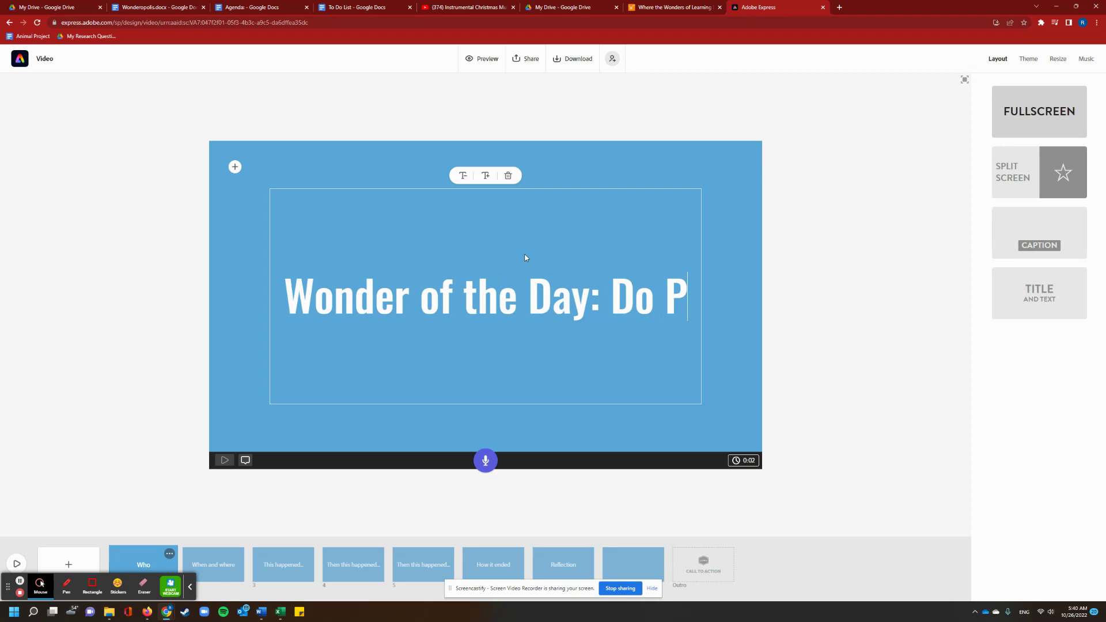
pyautogui.write('umpkins ')
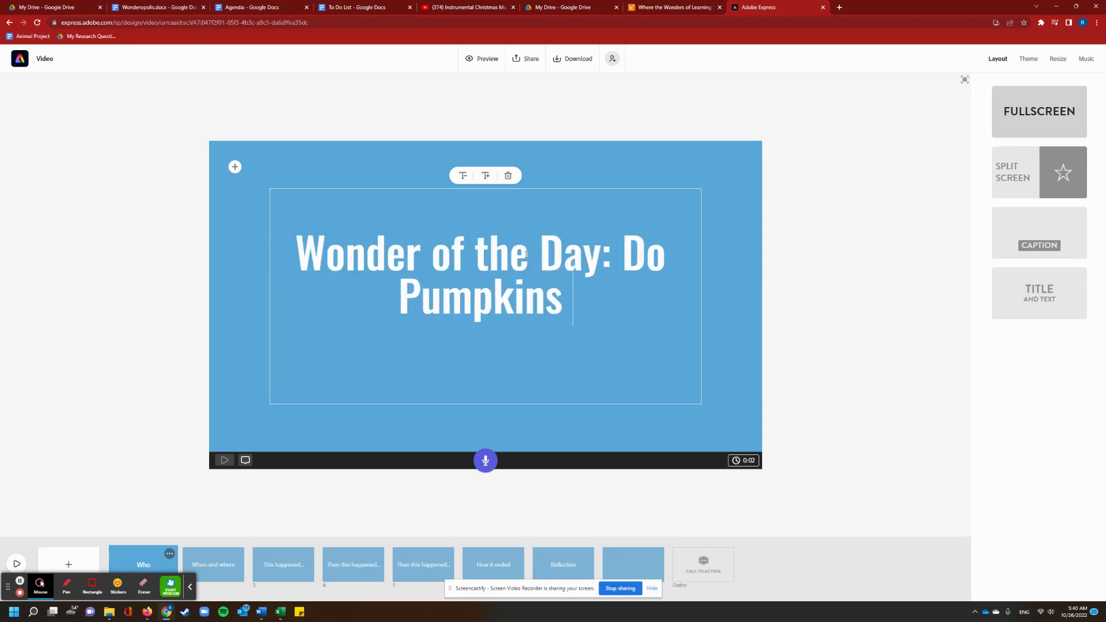
pyautogui.write('Float?')
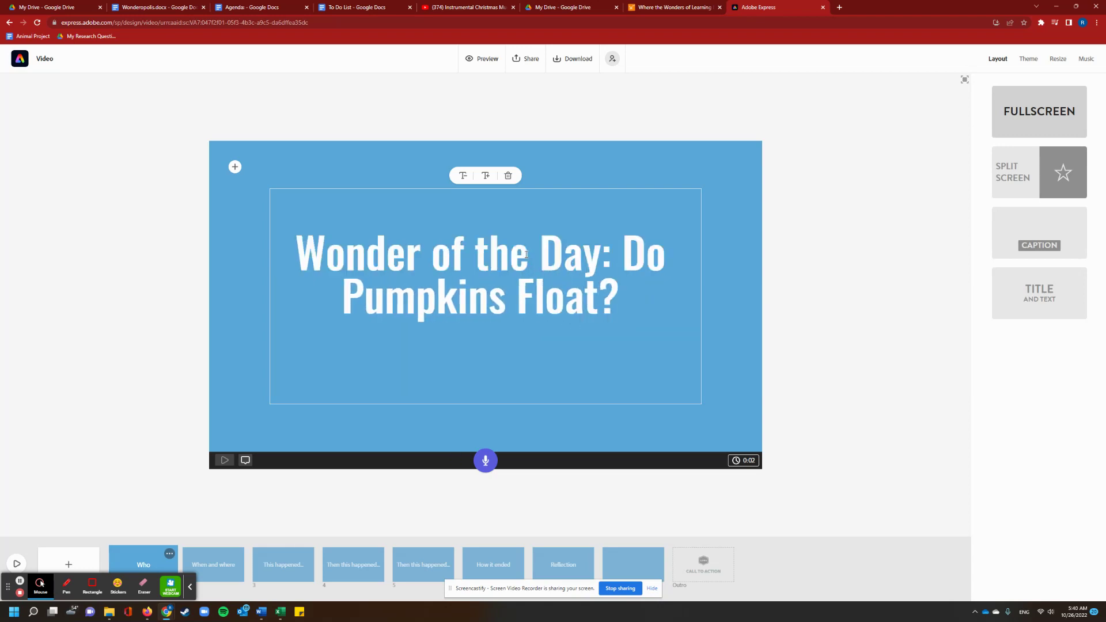
pyautogui.press('Return')
pyautogui.write('Fletc')
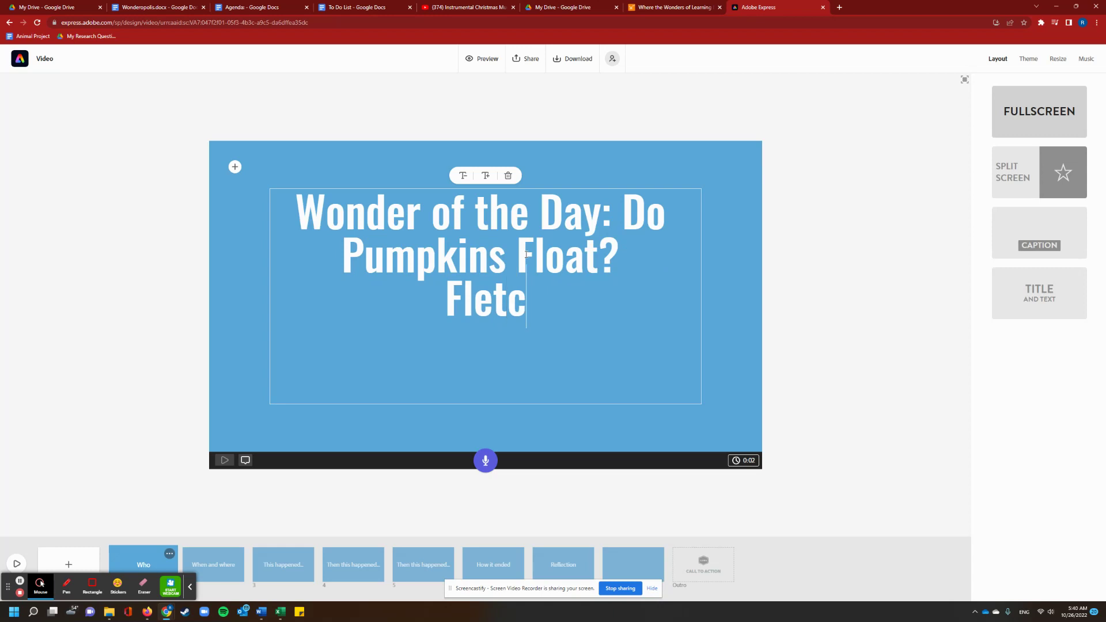
pyautogui.write('her')
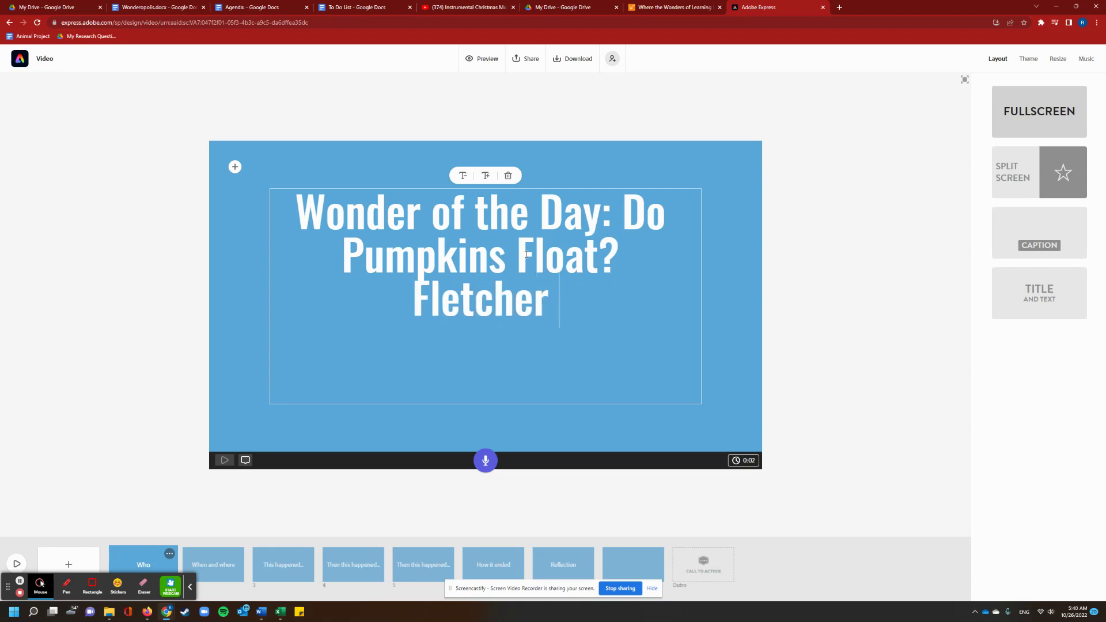
# Set the title scene's text to the largest size
pyautogui.click(464, 176)
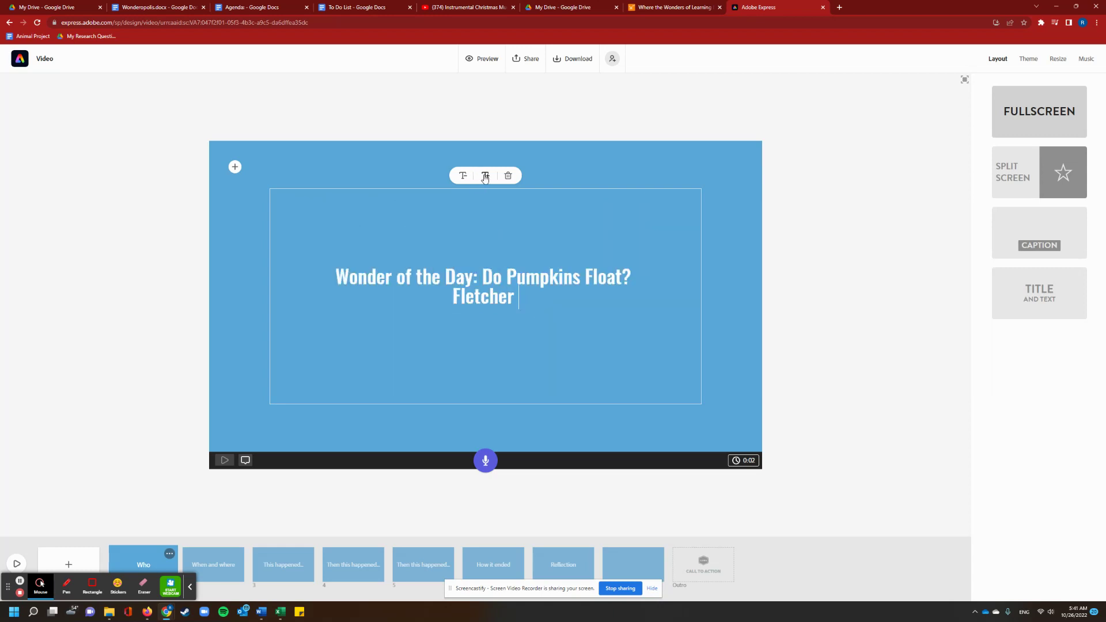
pyautogui.click(486, 176)
pyautogui.click(486, 176)
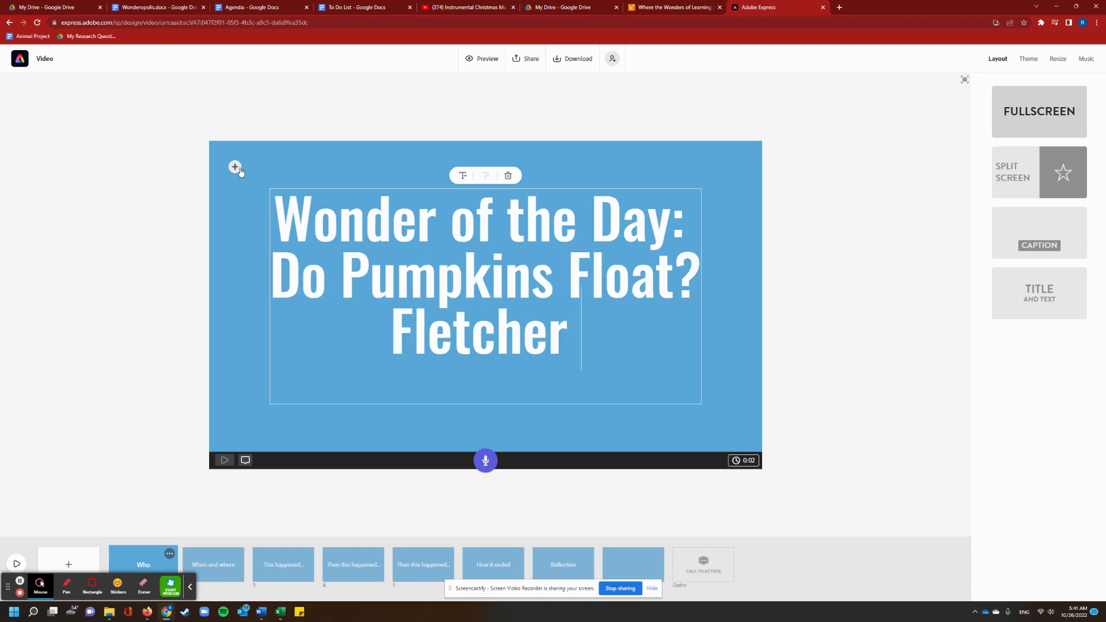
# Search stock photos for 'pumpkin' and set the orange pumpkin photo as the title background
pyautogui.click(235, 168)
pyautogui.click(305, 172)
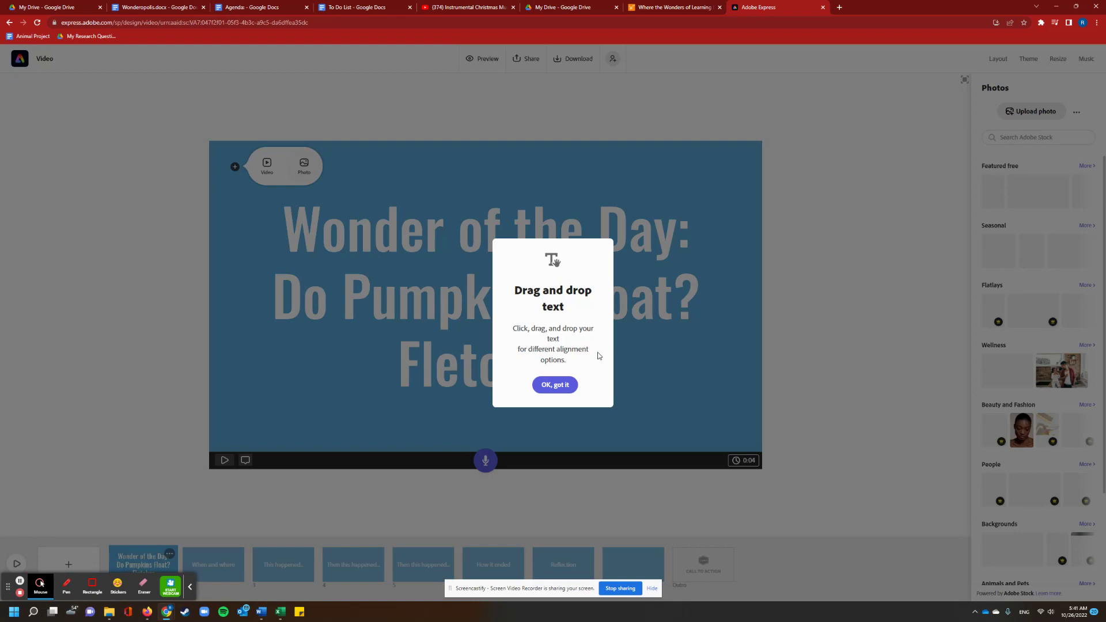
pyautogui.click(554, 385)
pyautogui.click(1019, 137)
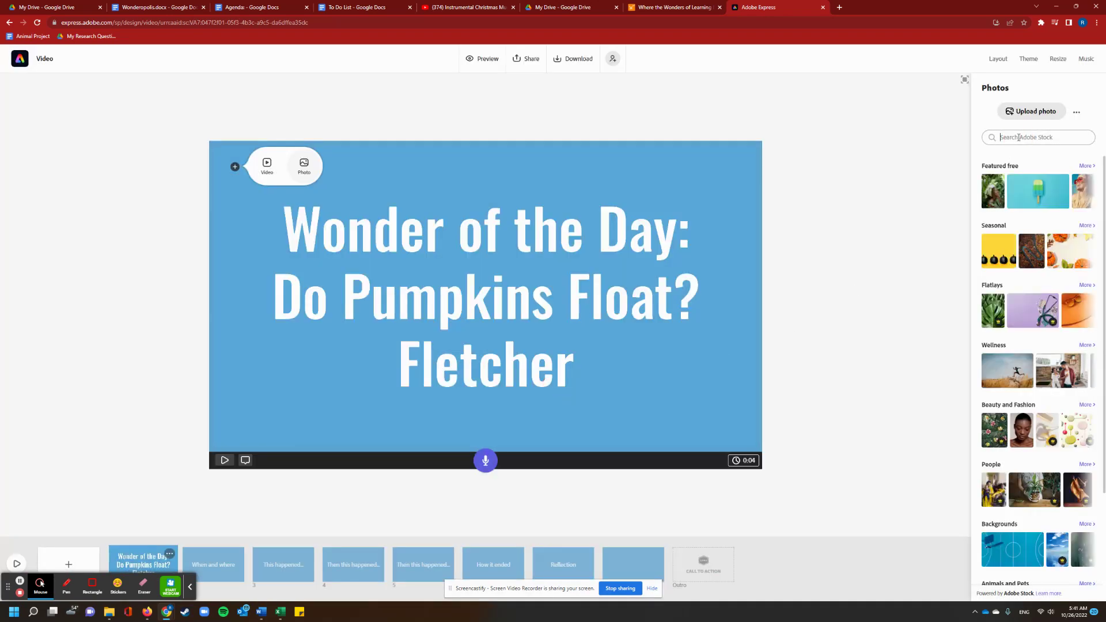
pyautogui.write('pumpkin')
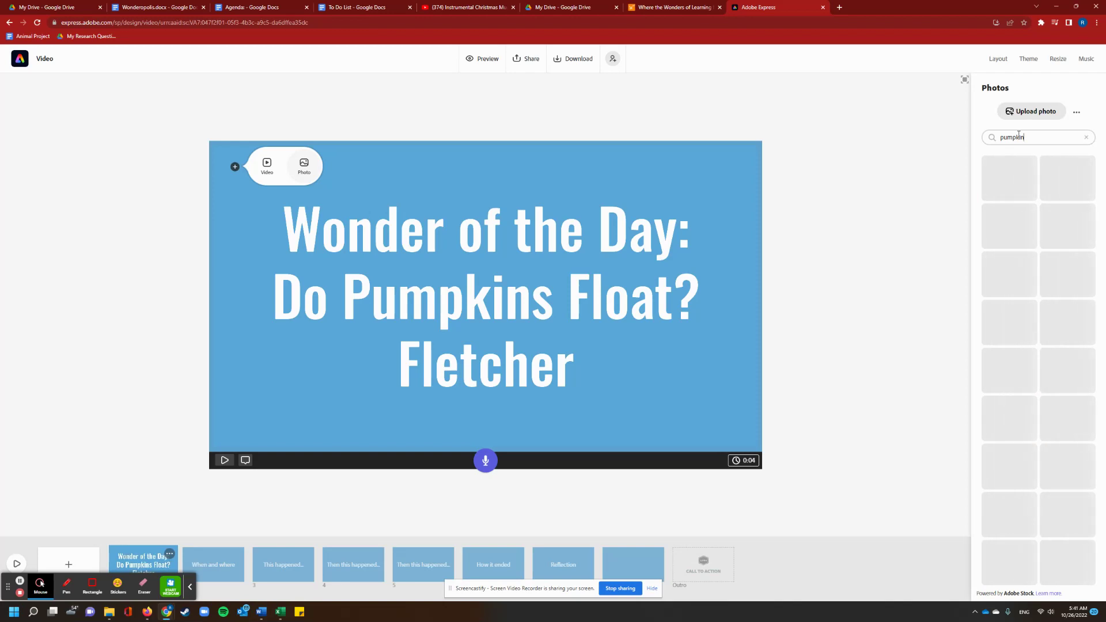
pyautogui.click(1026, 216)
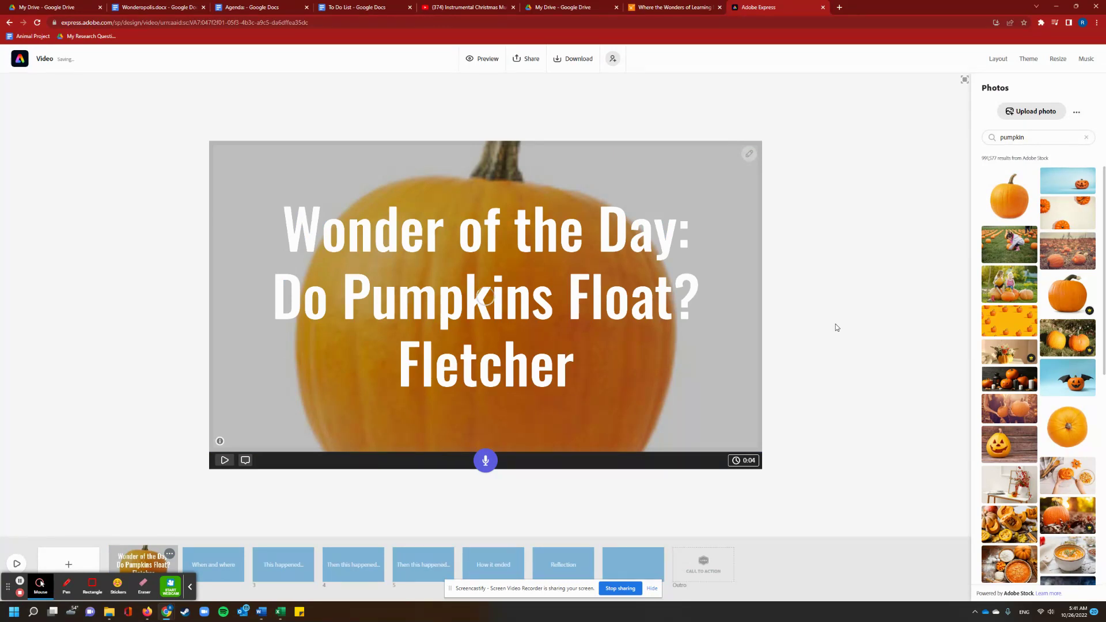
# Apply the pink Flair theme to the whole video and bring up the music choices
pyautogui.click(1029, 59)
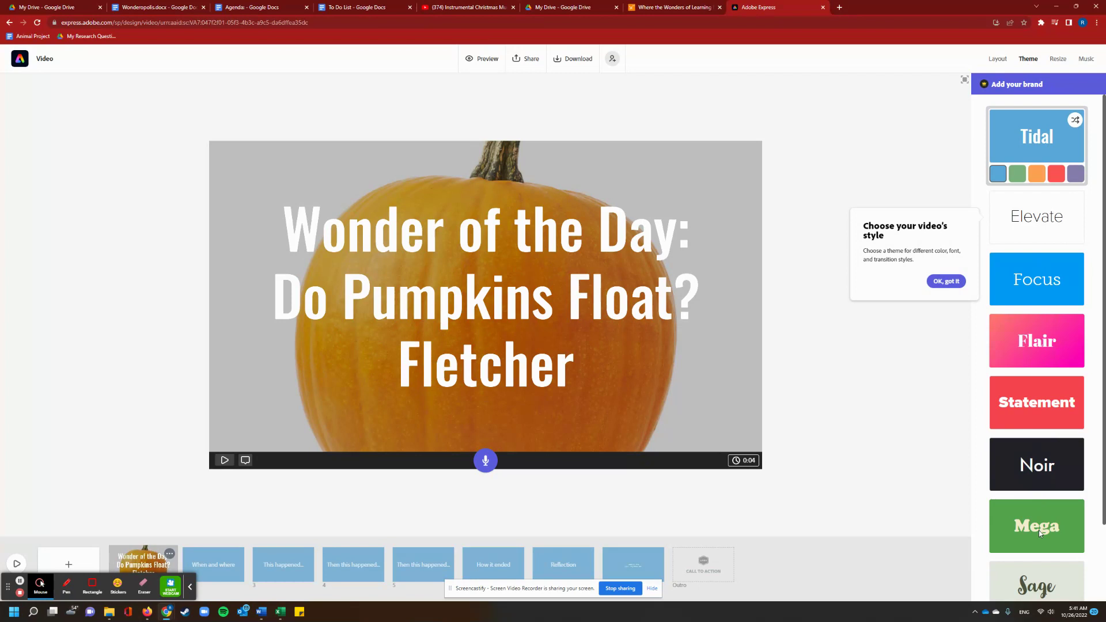
pyautogui.click(1044, 330)
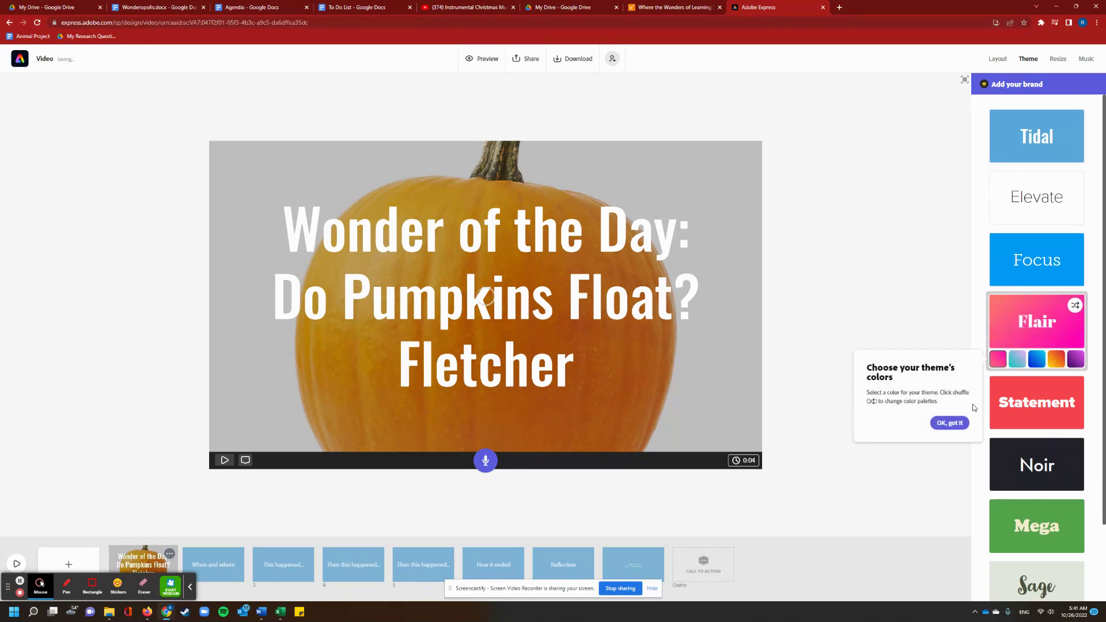
pyautogui.click(950, 423)
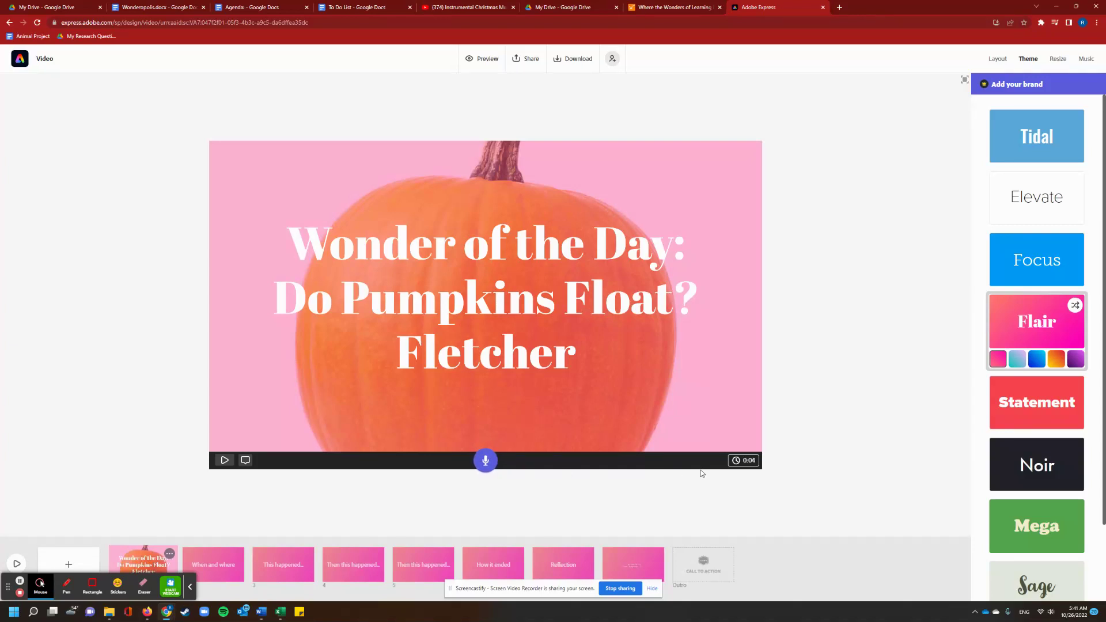
pyautogui.click(739, 462)
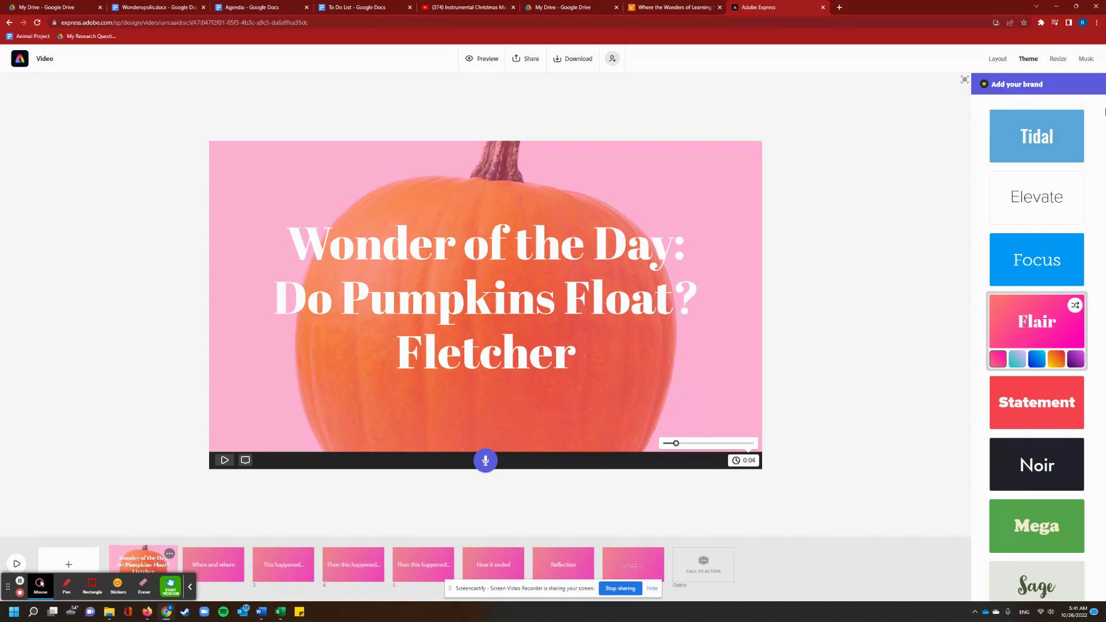
pyautogui.click(1091, 65)
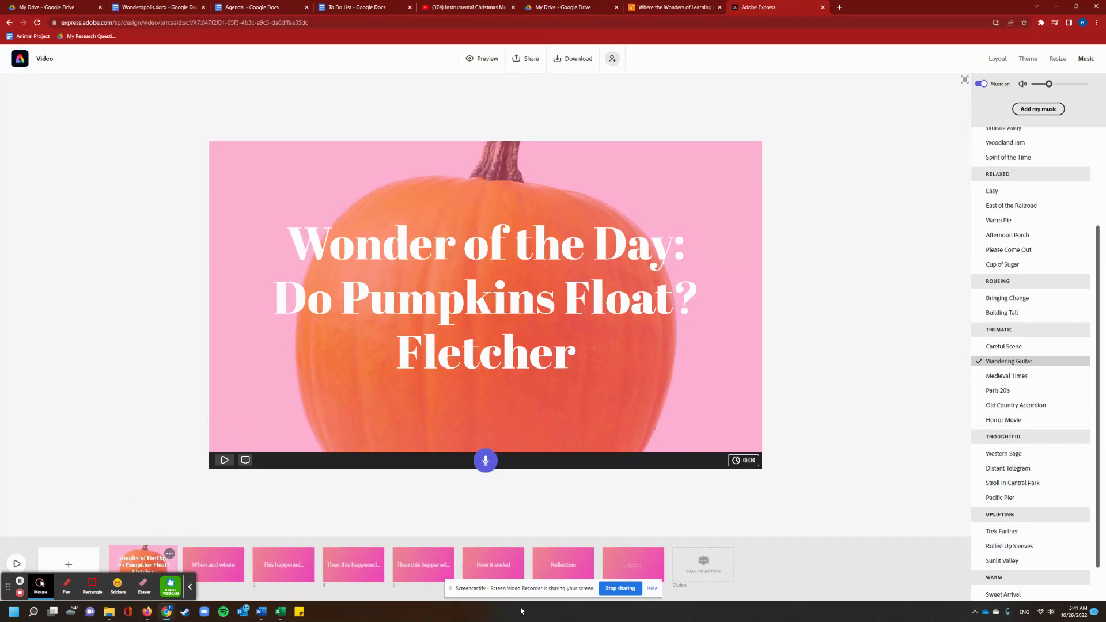
# Add the text 'Fact 1:' to the When and where scene
pyautogui.click(224, 562)
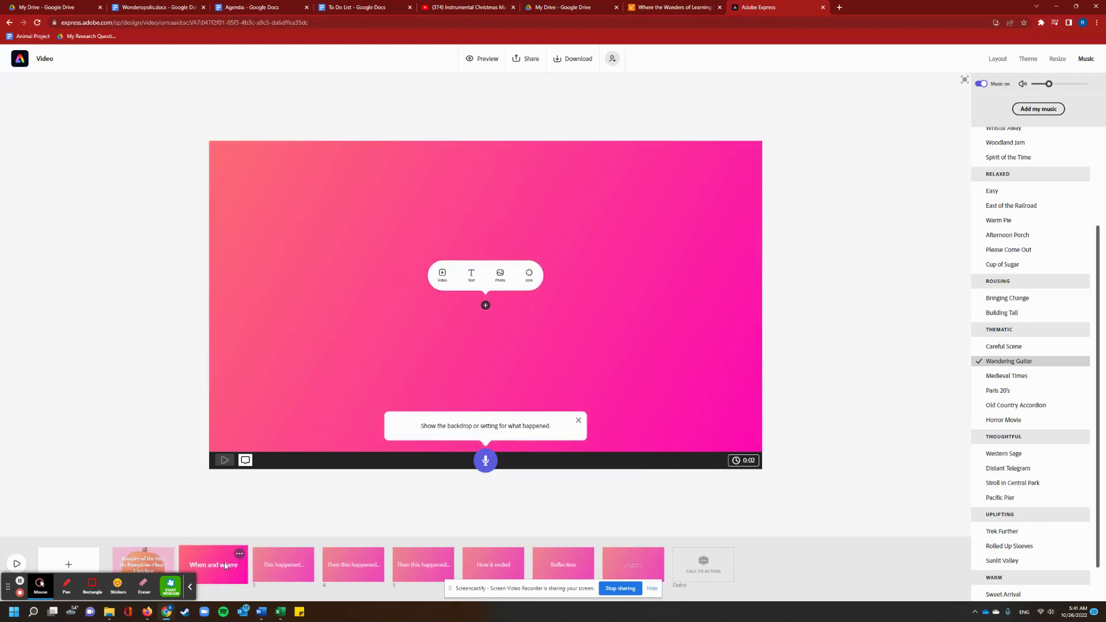
pyautogui.click(285, 569)
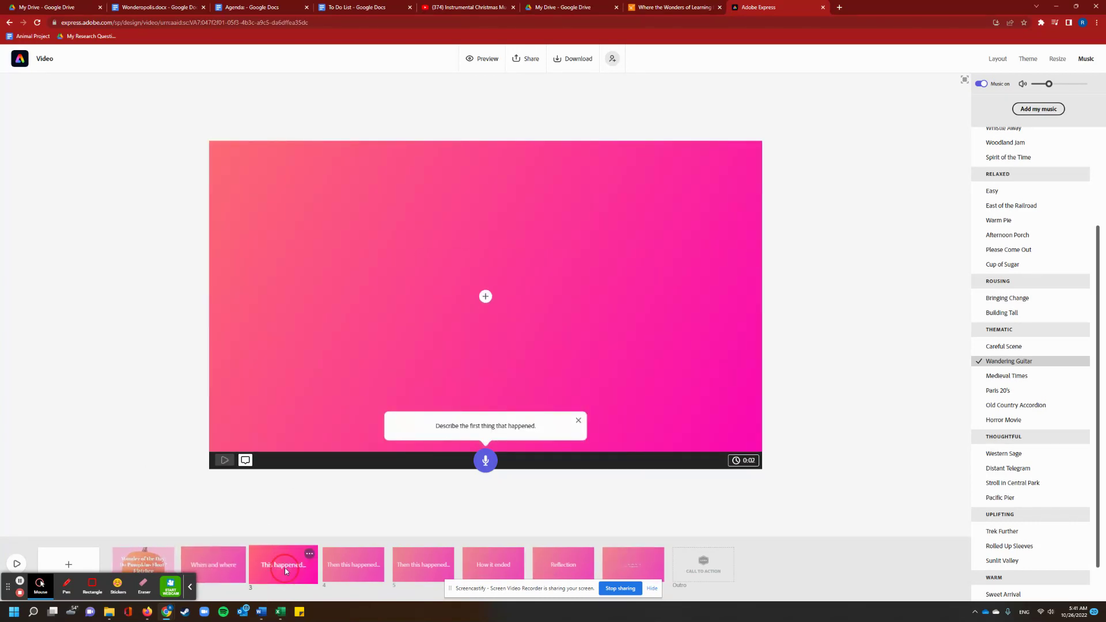
pyautogui.click(345, 572)
pyautogui.click(215, 568)
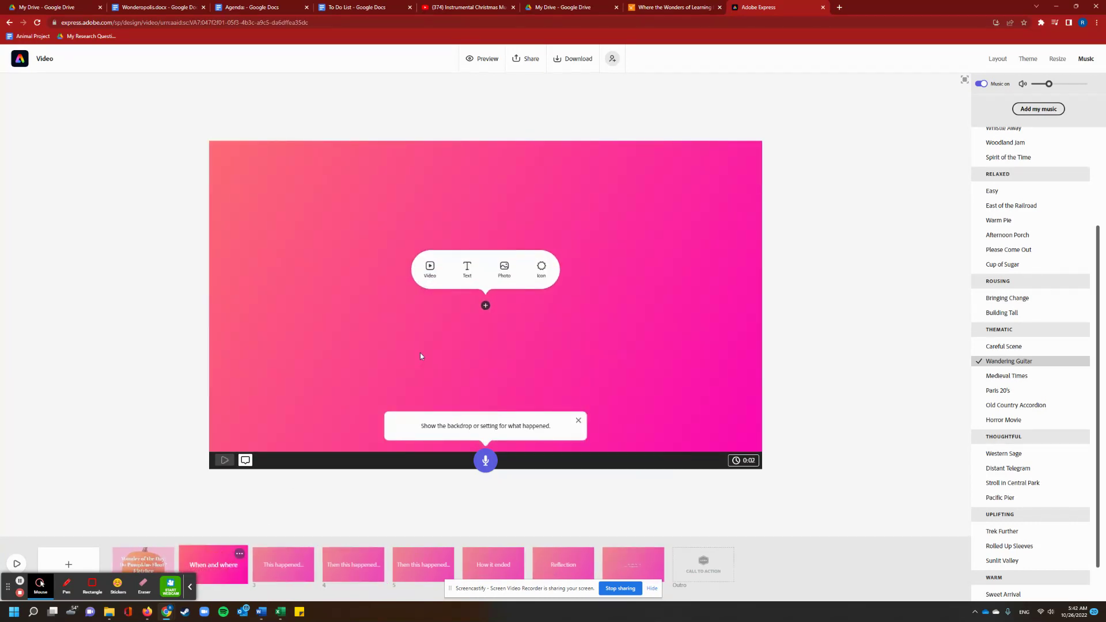
pyautogui.click(468, 268)
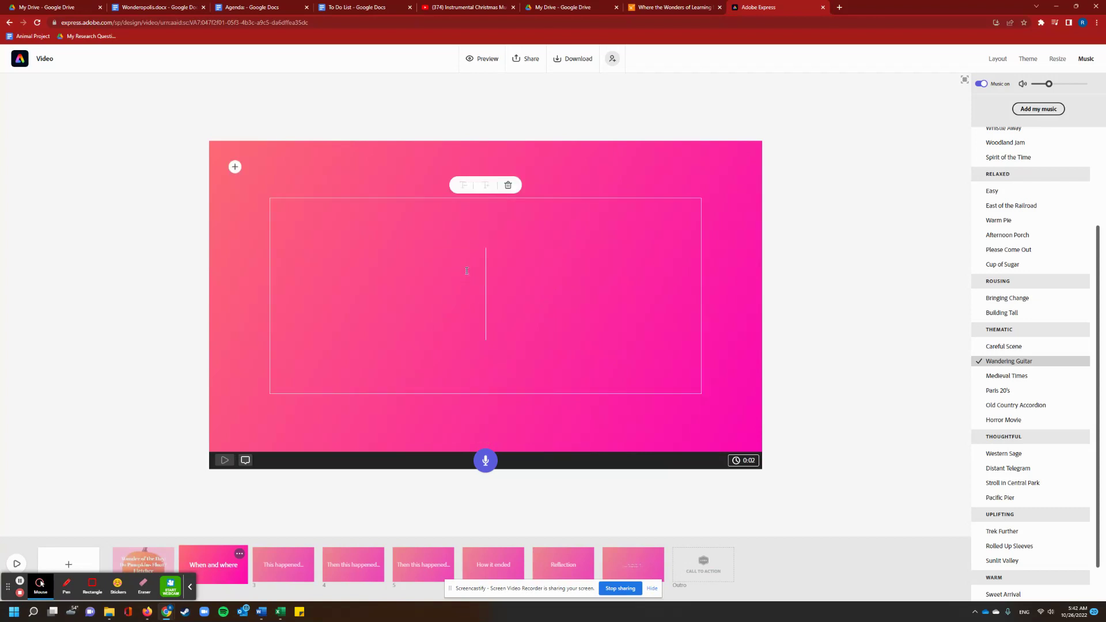
pyautogui.write('Fa')
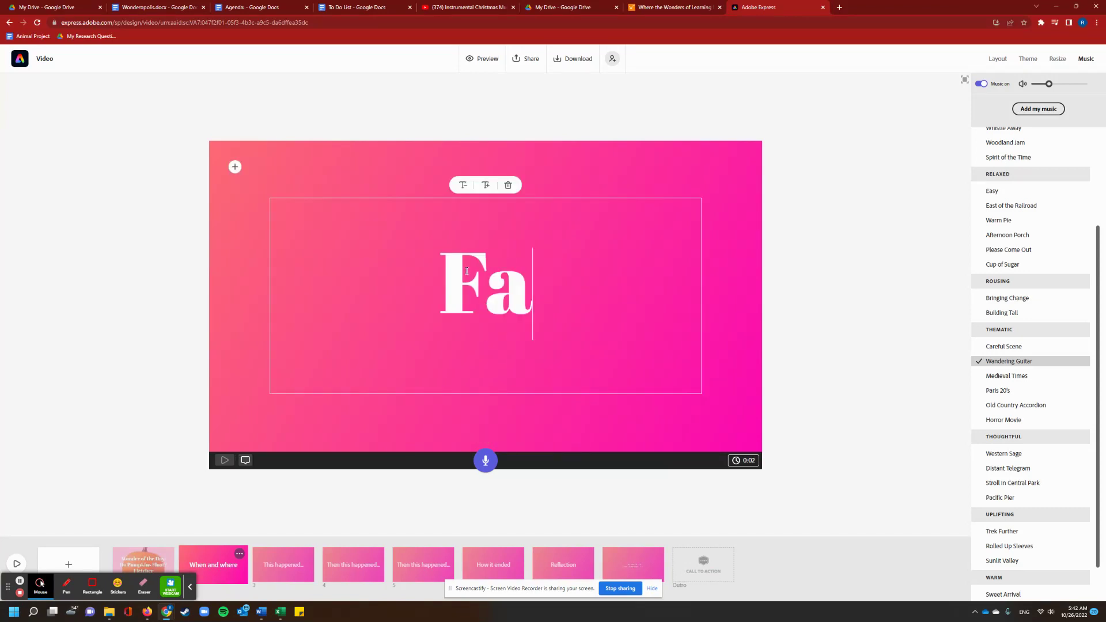
pyautogui.write('ct 1:')
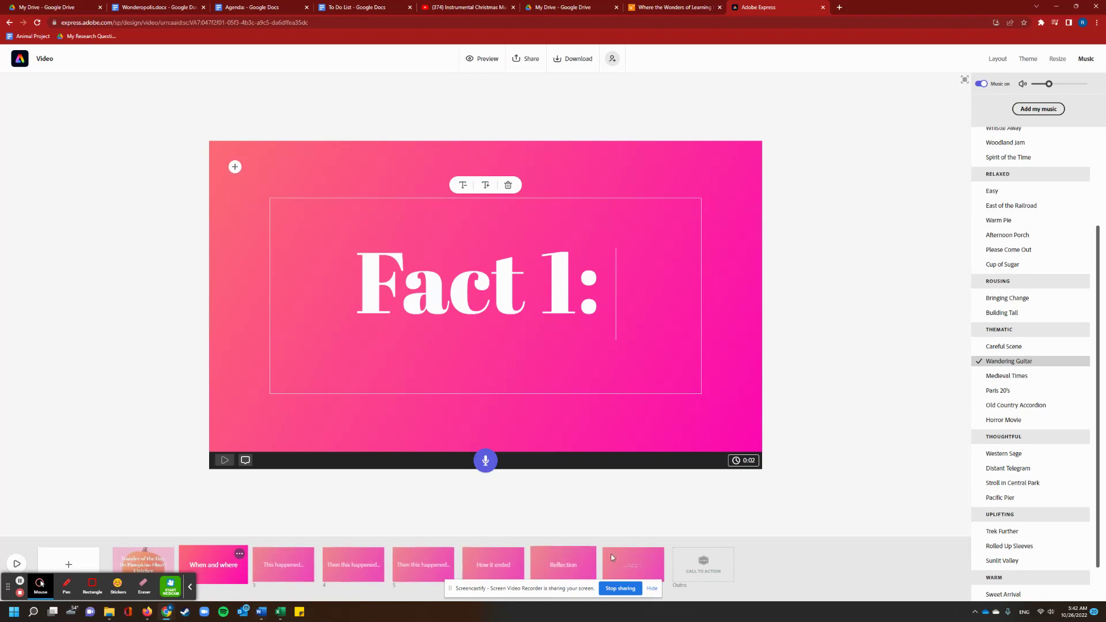
pyautogui.click(527, 71)
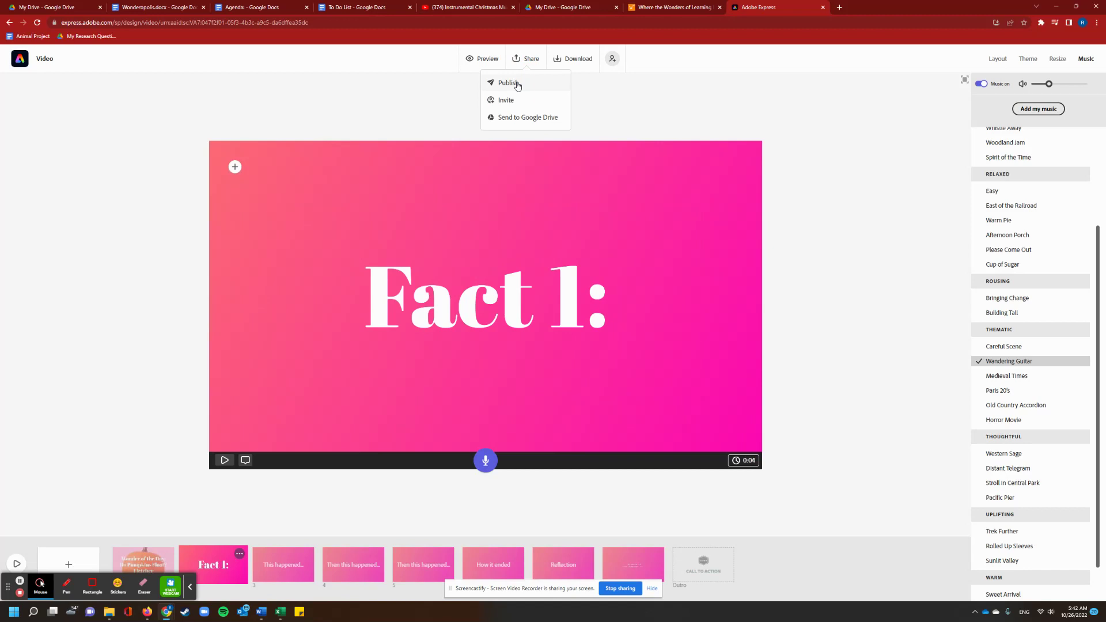
# Publish the video titled 'First Wonder' and copy its share link
pyautogui.click(517, 85)
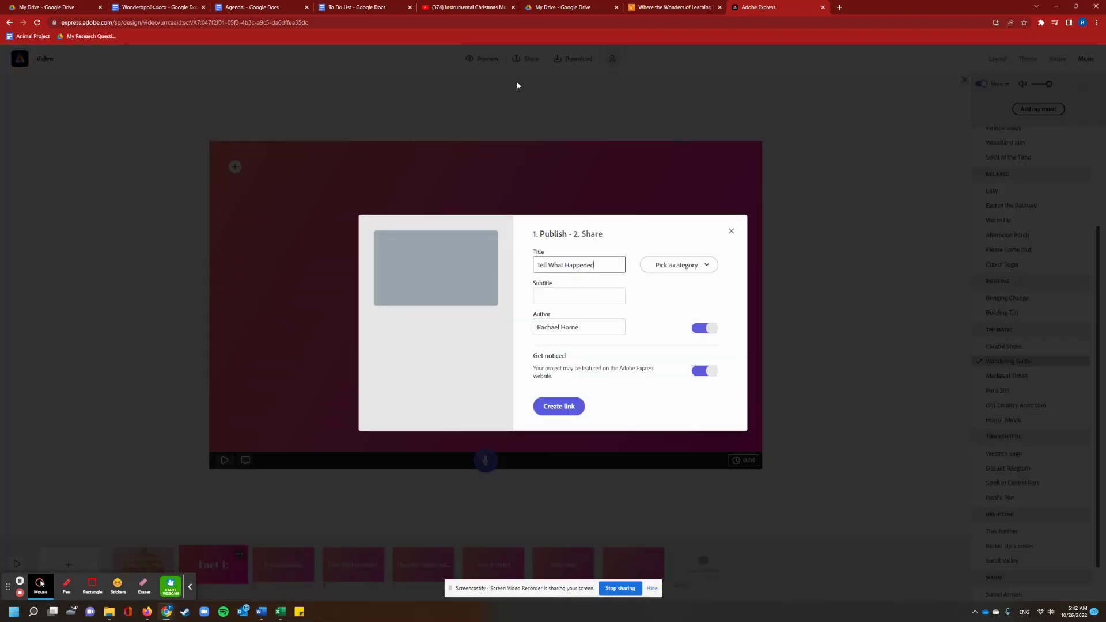
pyautogui.tripleClick(593, 265)
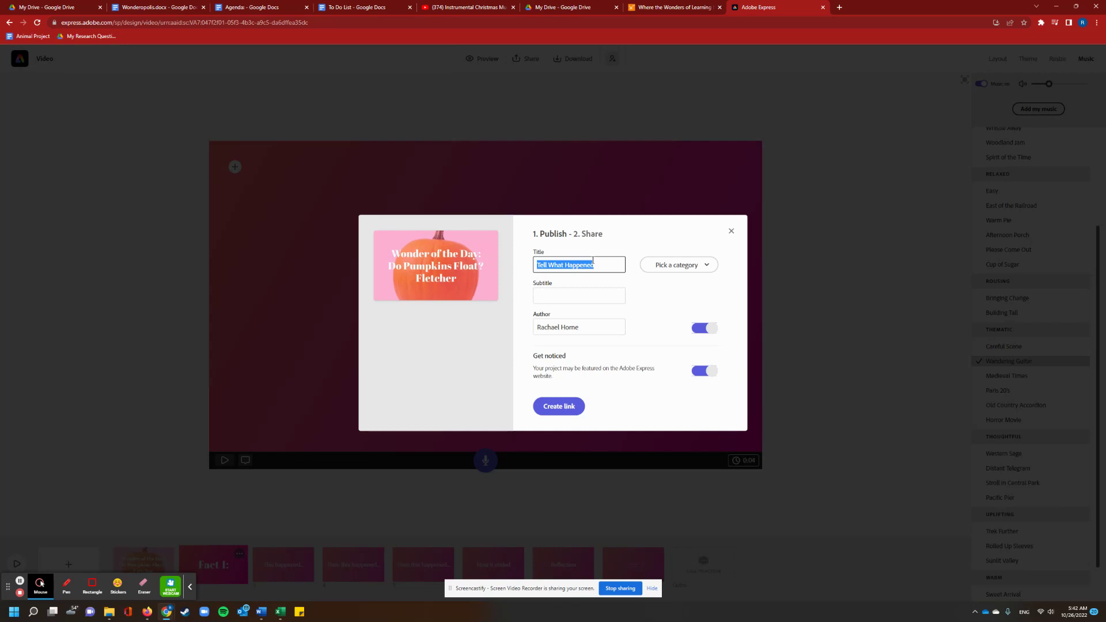
pyautogui.write('Fl')
pyautogui.click(561, 405)
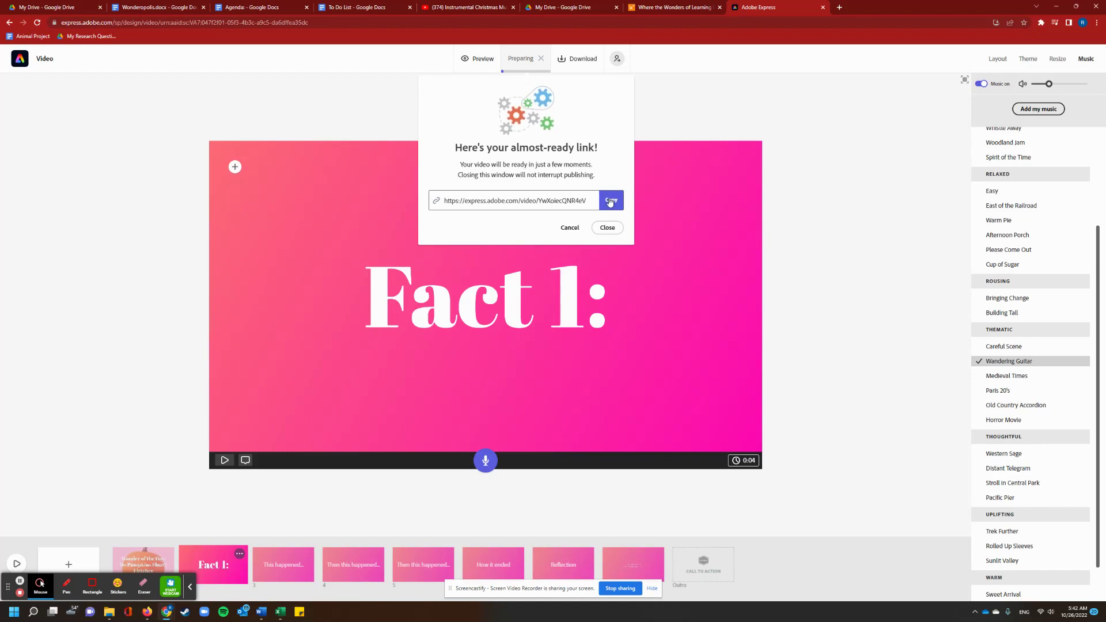
pyautogui.click(610, 202)
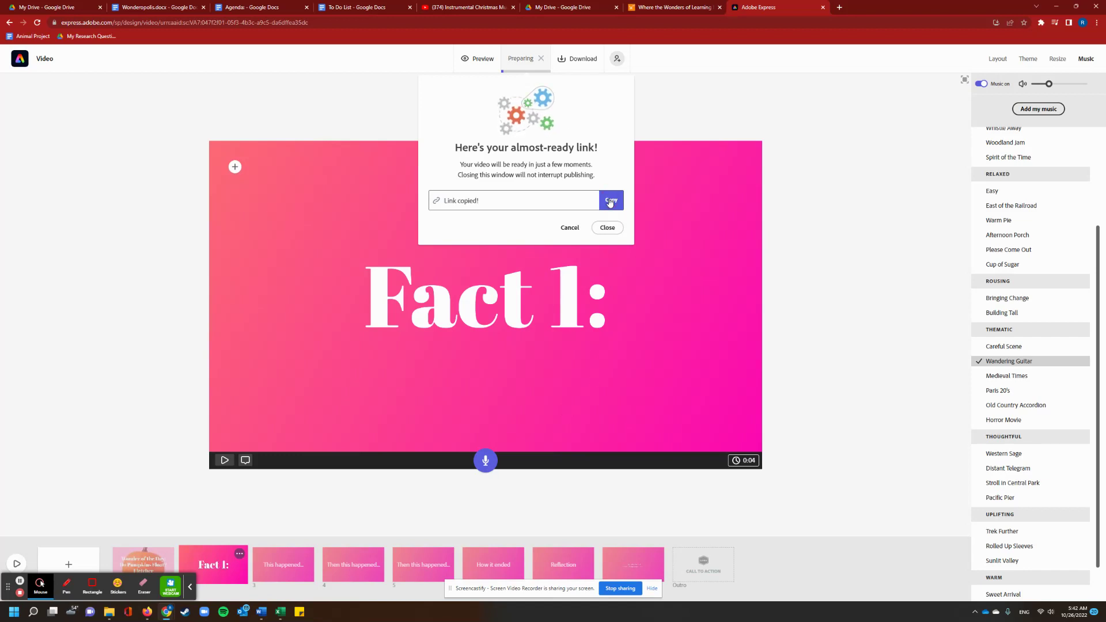